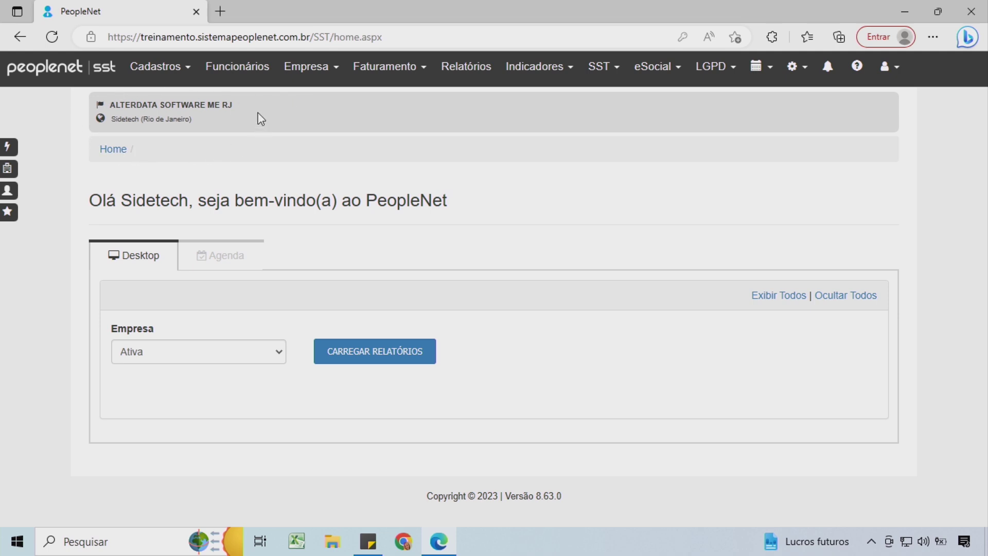
- Open the work environment register and search active environments with the eSocial submission status set to Todos
click(342, 80)
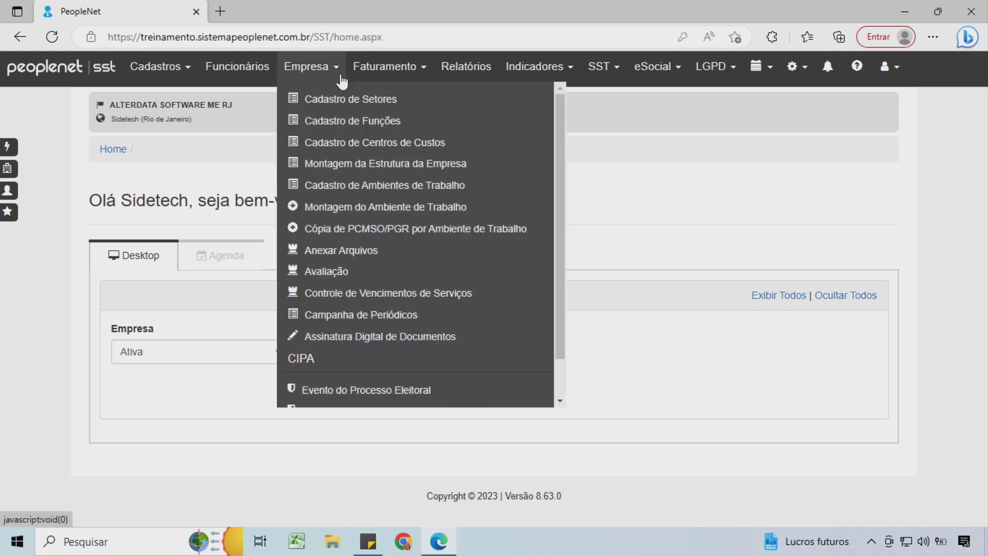
click(365, 187)
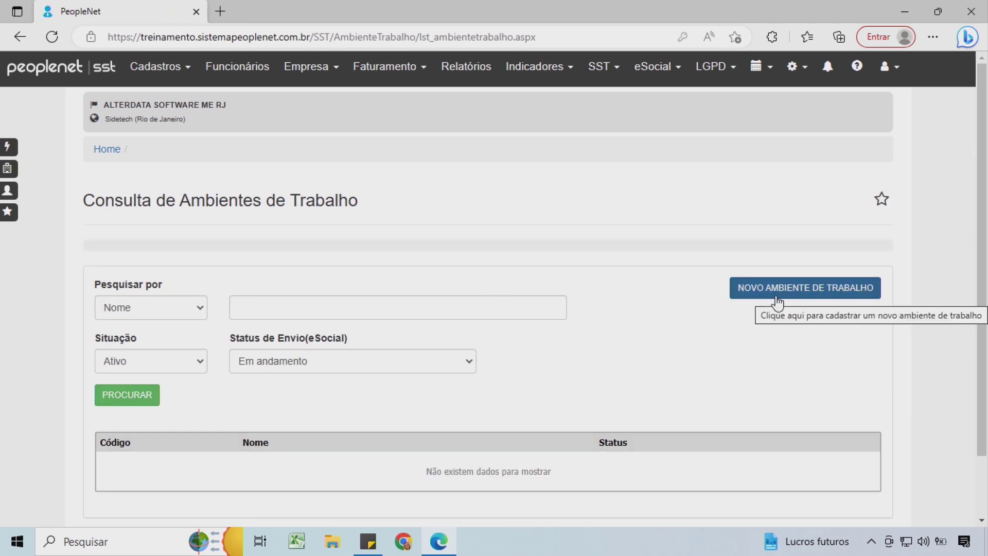
scroll(165, 385, down, 1)
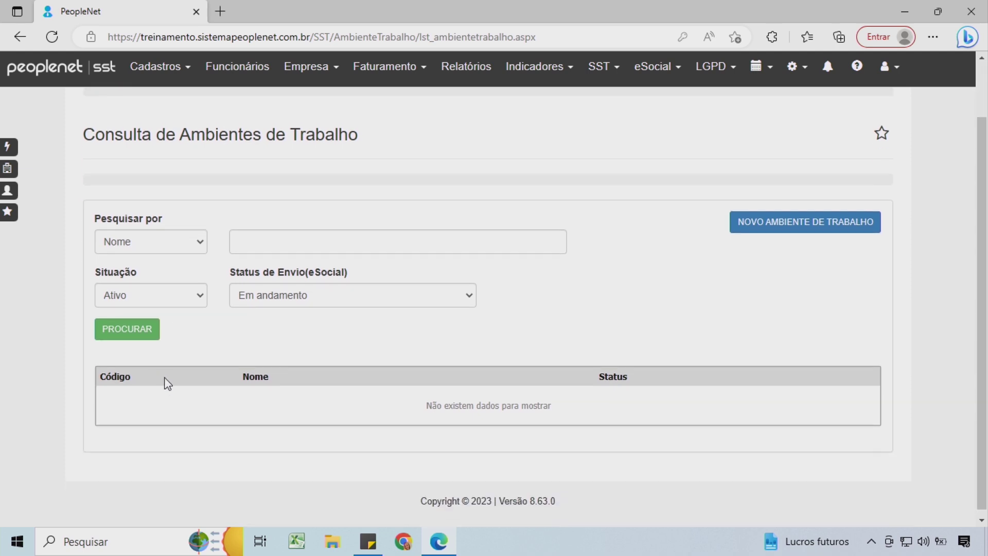
click(371, 292)
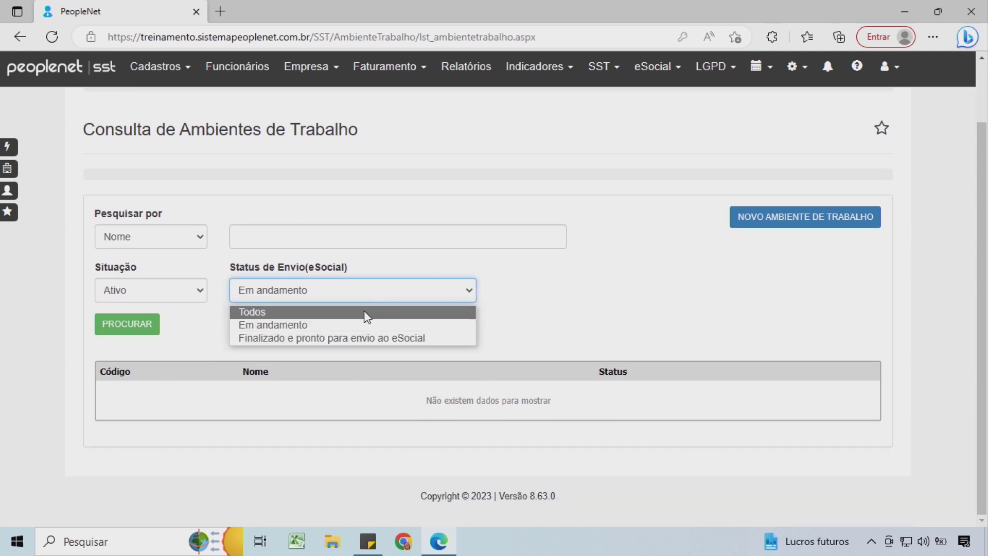
click(364, 312)
click(297, 291)
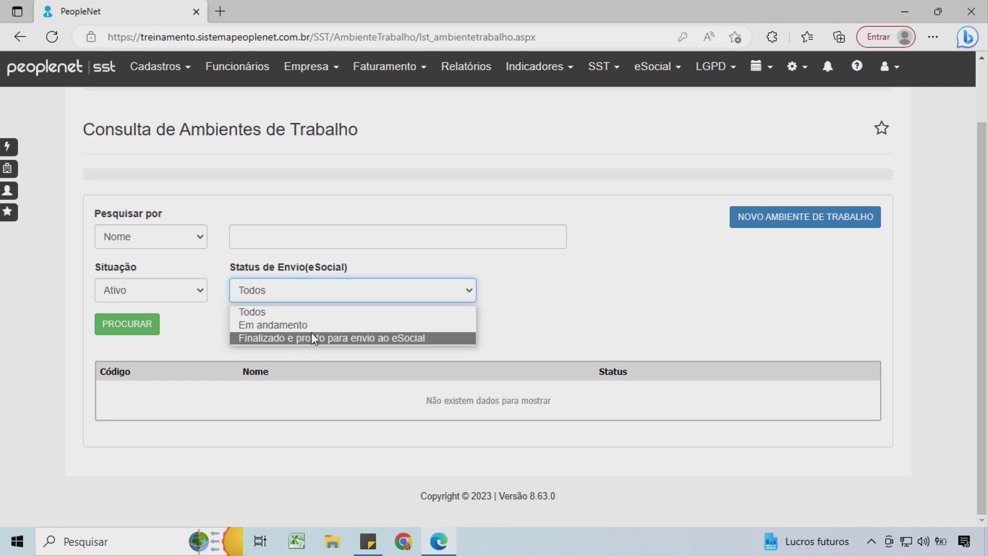
click(265, 313)
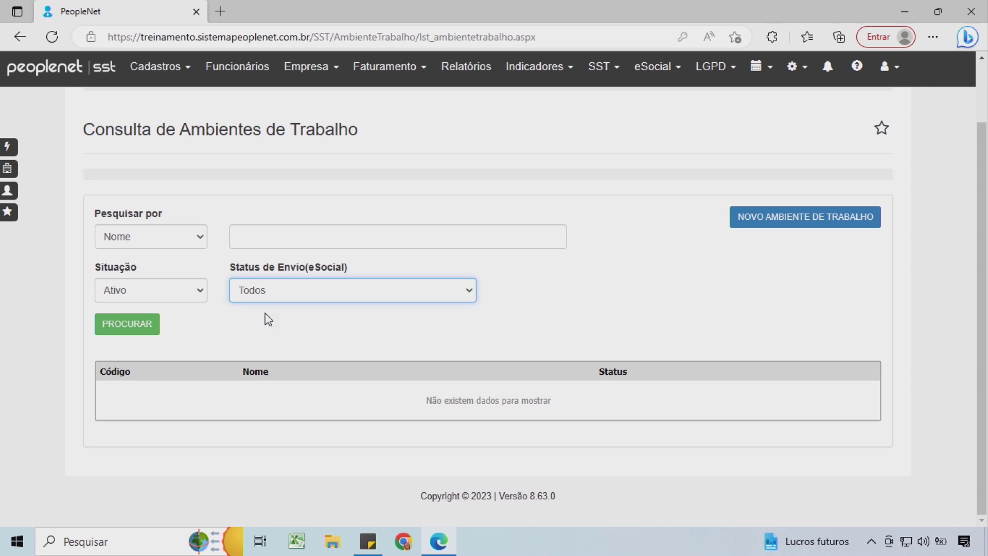
click(130, 332)
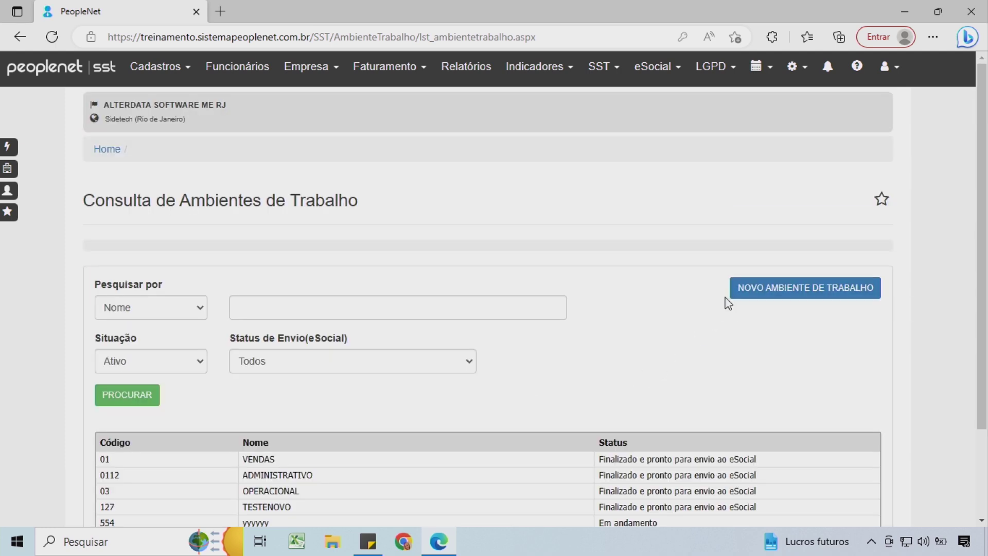
- Open the VENDAS work environment and replace its description with "Iluminação e ventilação artificial, paredes em alvenaria, piso de cerâmica"
click(709, 458)
scroll(139, 278, down, 1)
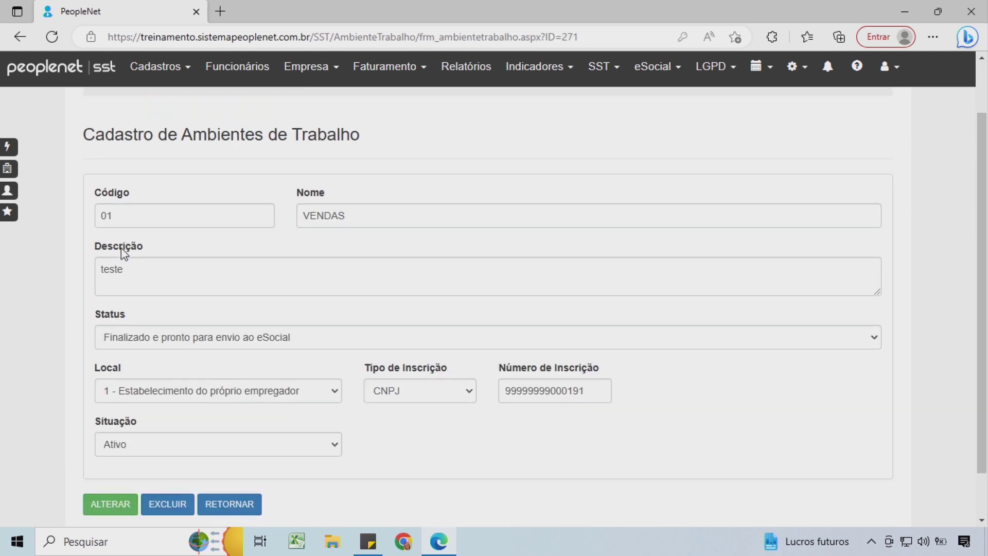
click(125, 206)
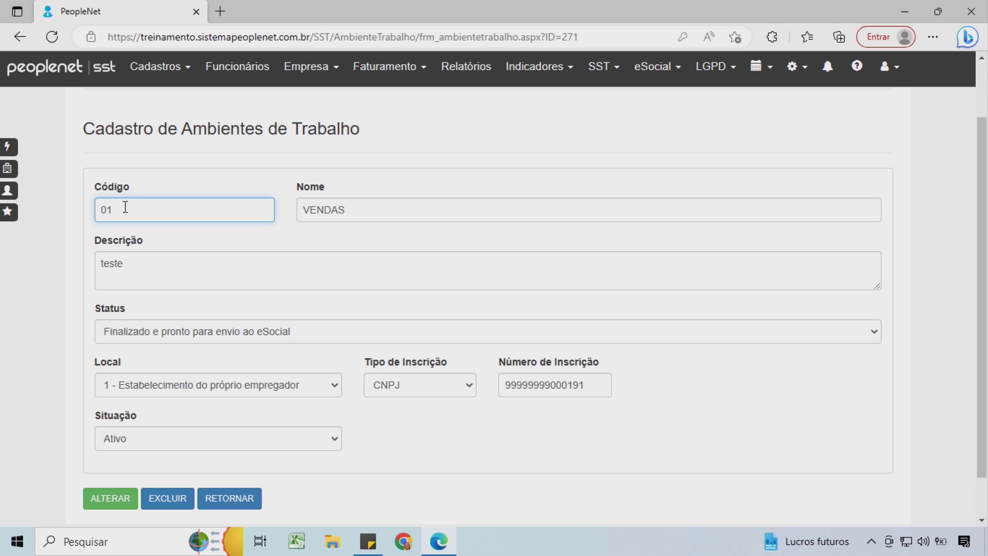
click(396, 210)
drag(174, 261, 51, 273)
key(BackSpace)
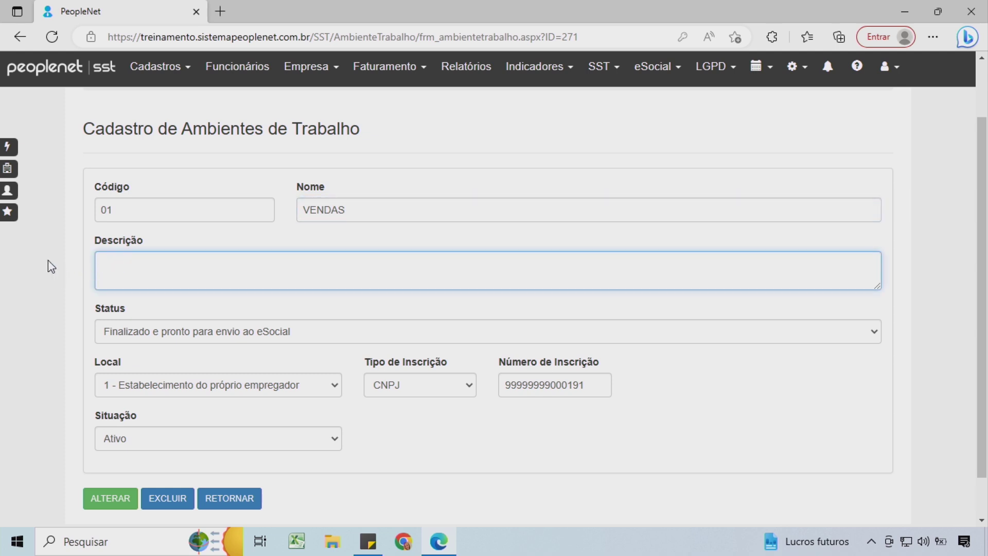
text(Iluminação e ventilação artificial, paredes em alvenaria, piso de cerâmica)
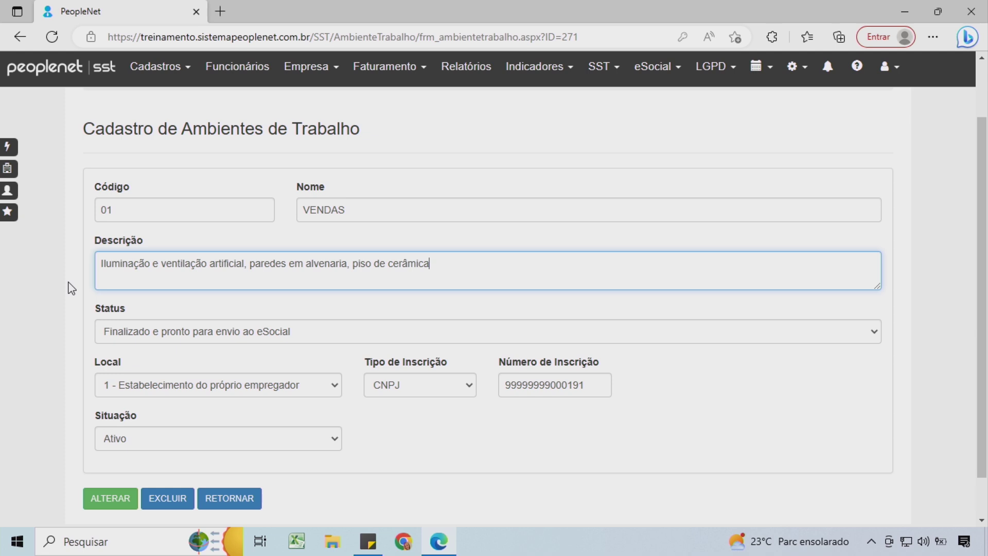
- Try the status Em andamento for the VENDAS environment and return it to Finalizado e pronto para envio ao eSocial
scroll(71, 288, down, 1)
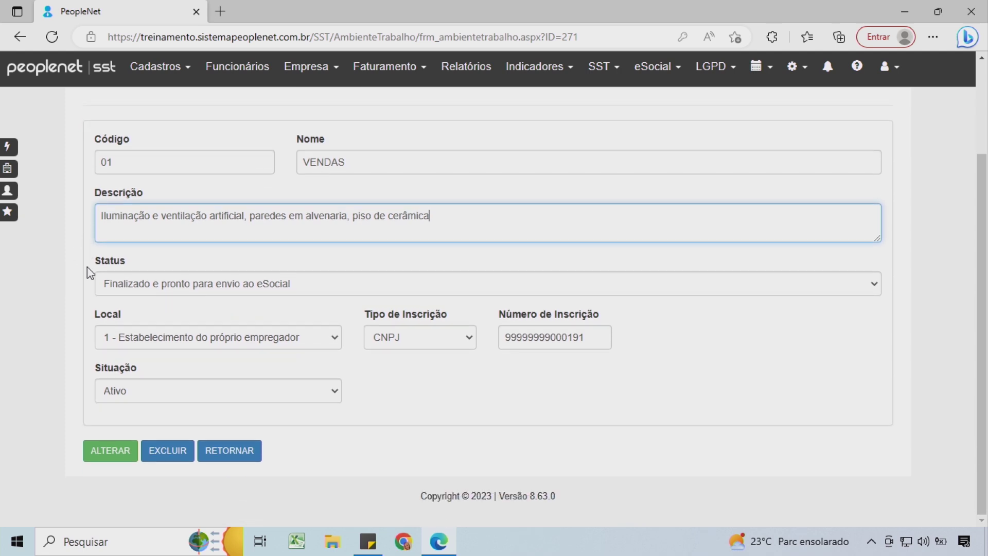
click(123, 288)
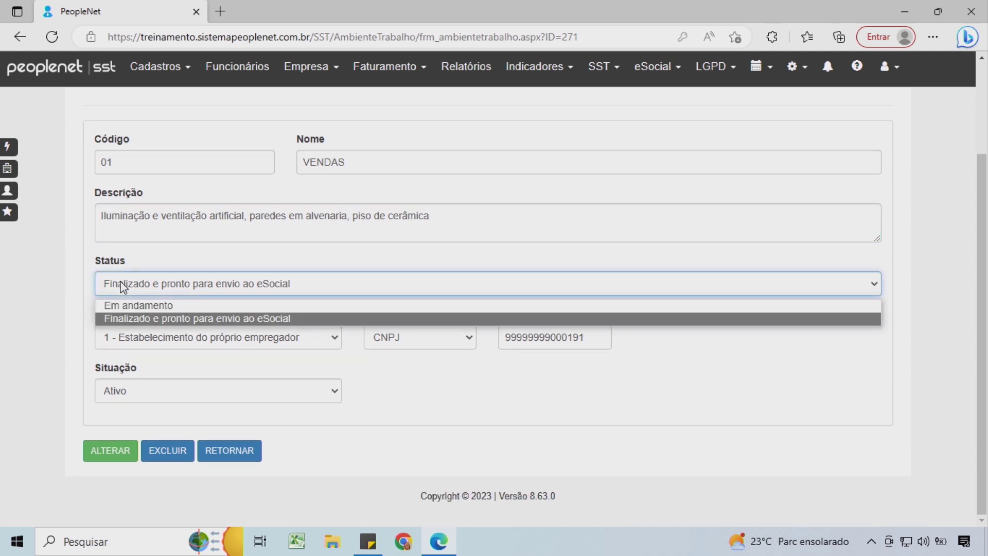
click(130, 304)
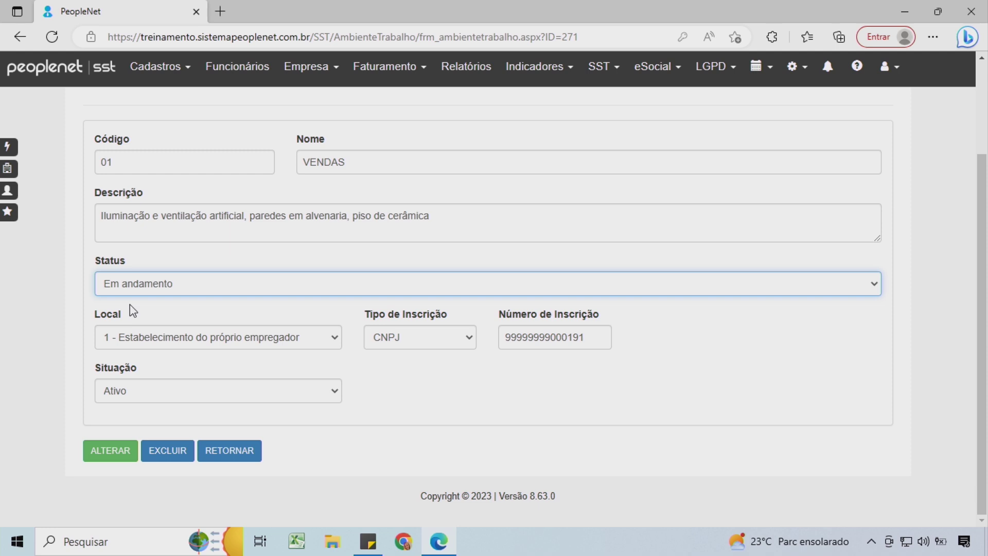
click(140, 294)
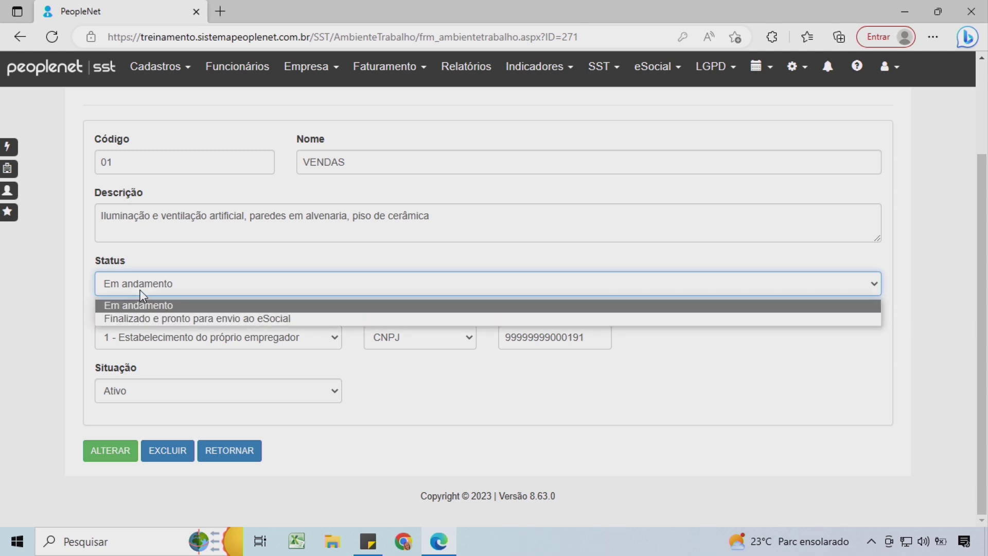
click(146, 320)
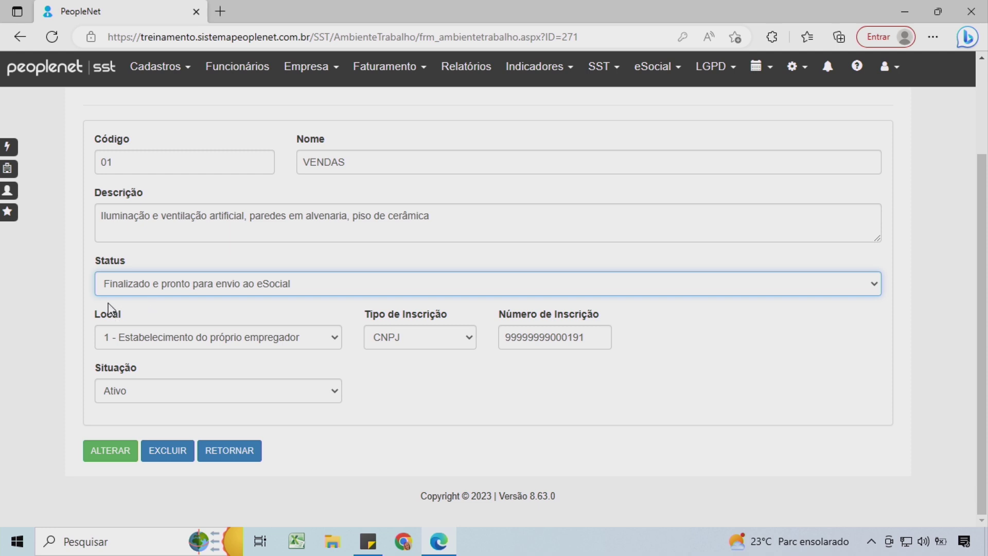
- Review the location options, keep 1 - Estabelecimento do próprio empregador, and save the changes to the VENDAS environment
click(336, 339)
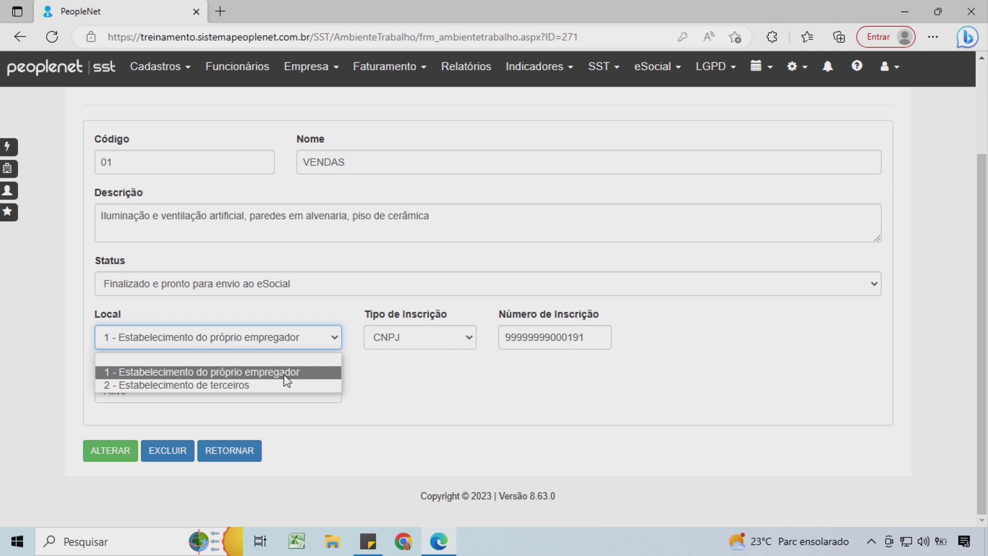
click(355, 375)
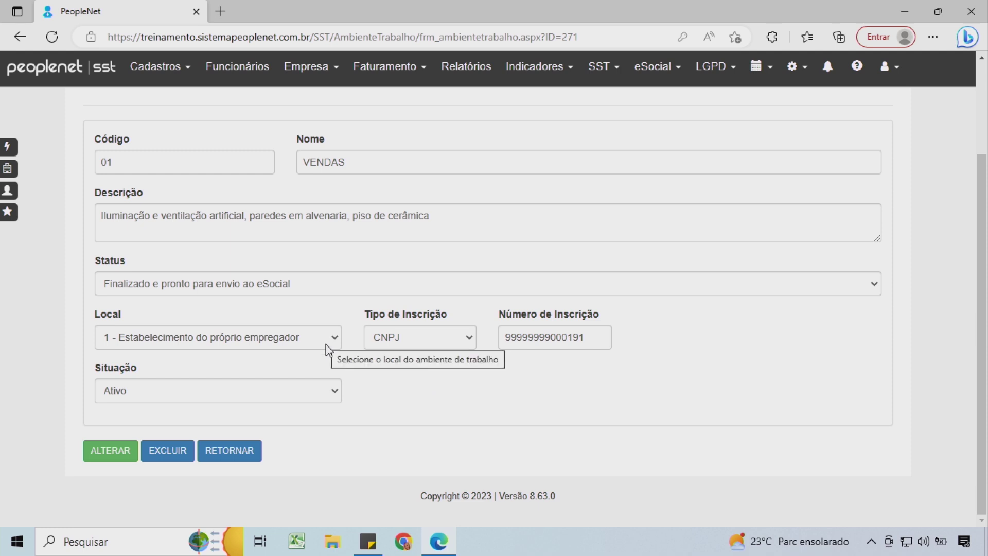
click(106, 459)
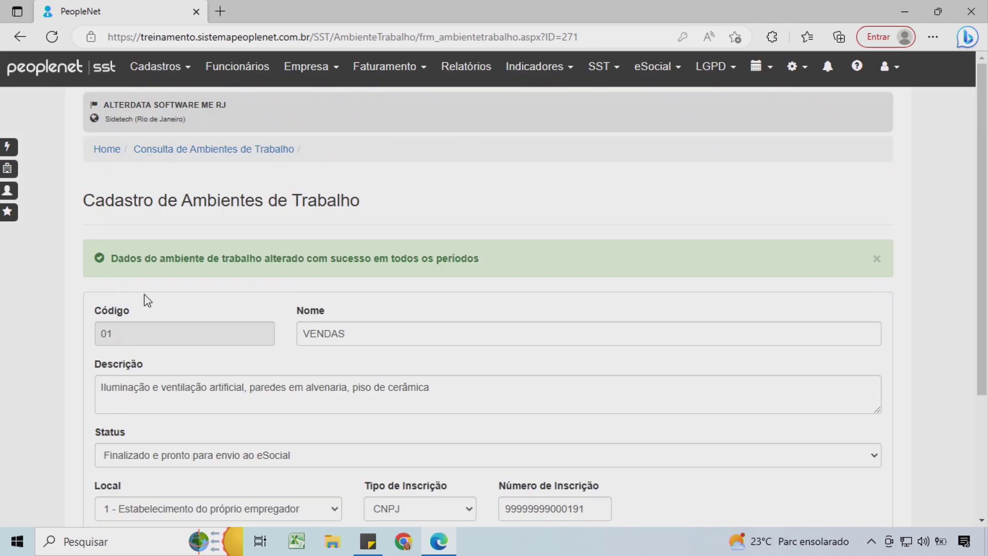
- Create and save a new structure association linking environment 127 - TESTENOVO to the ADMINISTRATIVO sector's OPERADOR DE CAMARAS FRIAS function
click(332, 78)
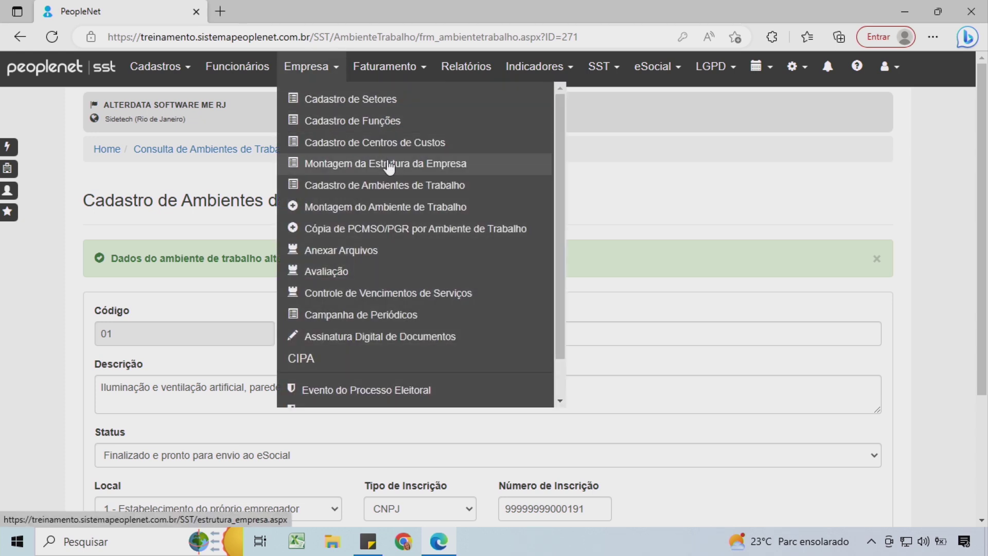
click(393, 209)
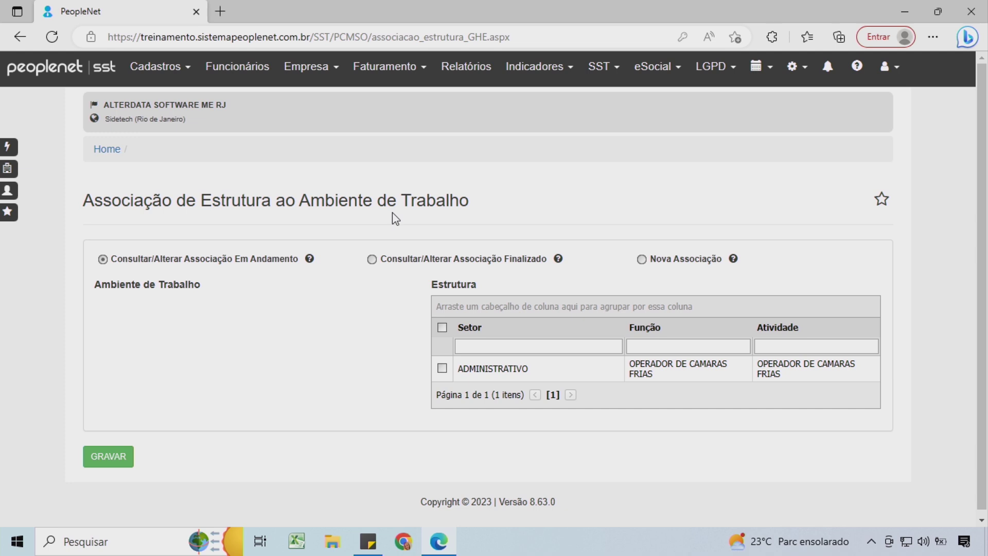
click(651, 266)
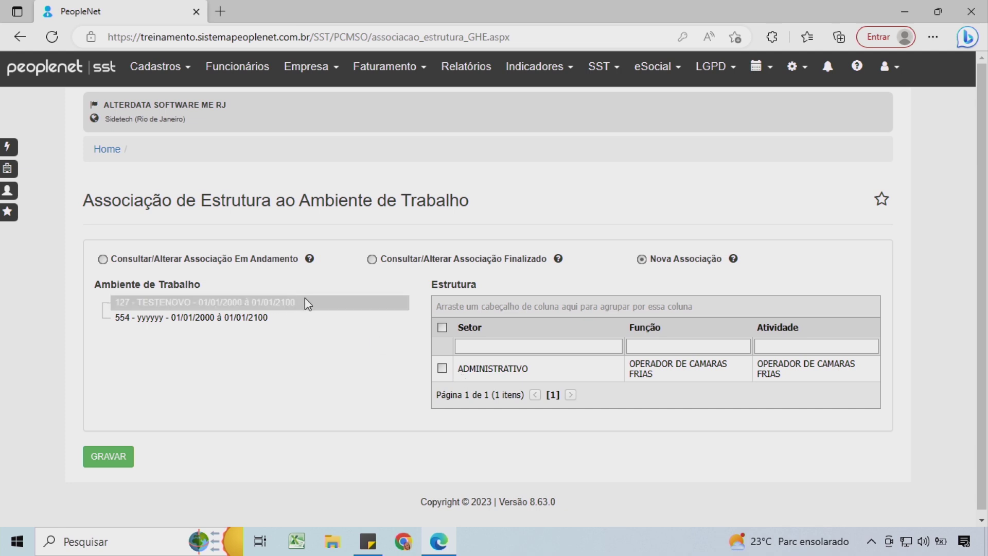
click(442, 368)
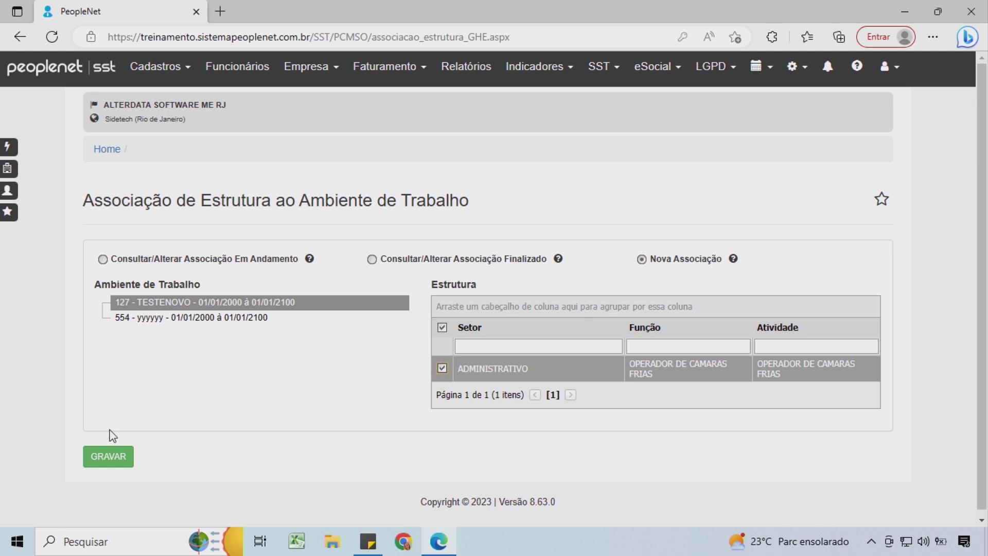
click(112, 457)
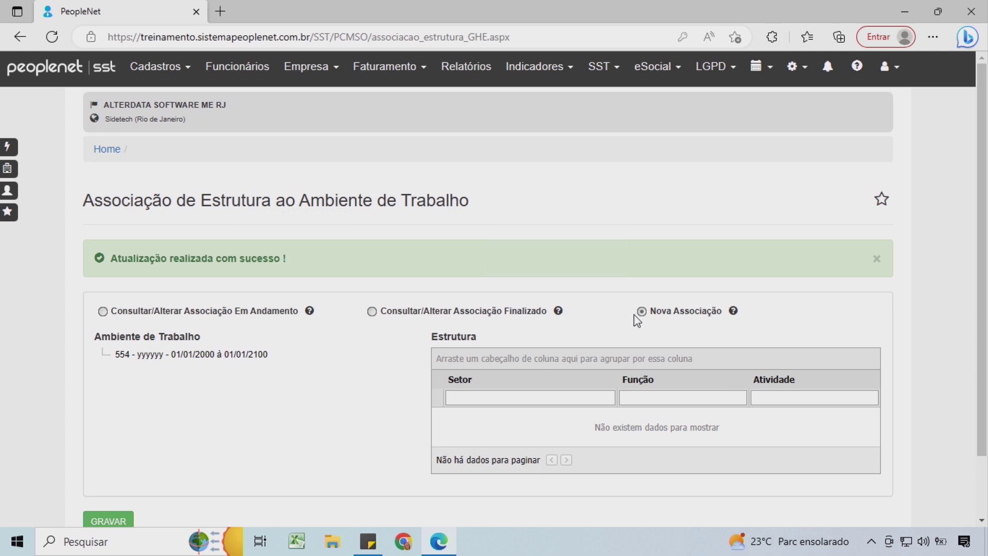
- Check the finalized association of environment 127 - TESTENOVO and the list of associations in progress
click(373, 312)
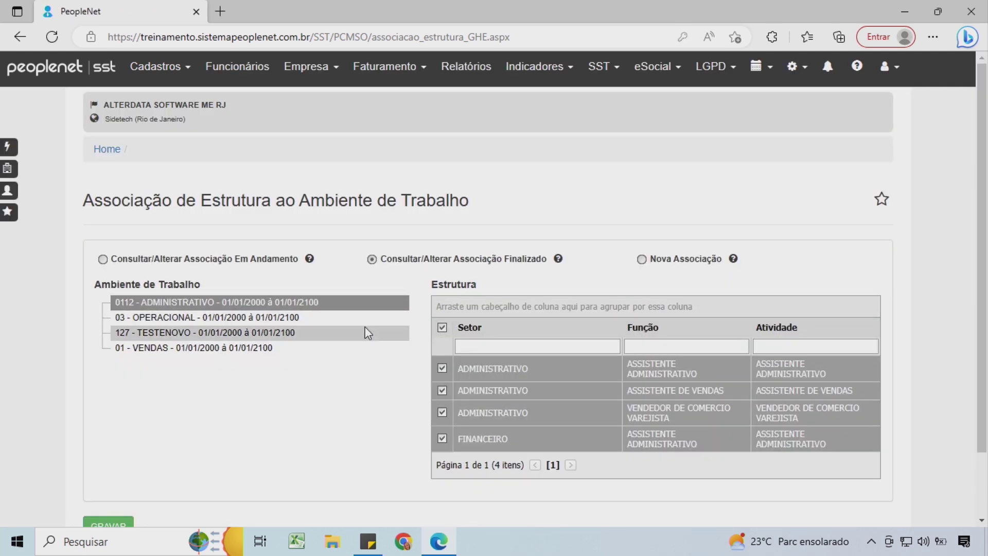
click(366, 332)
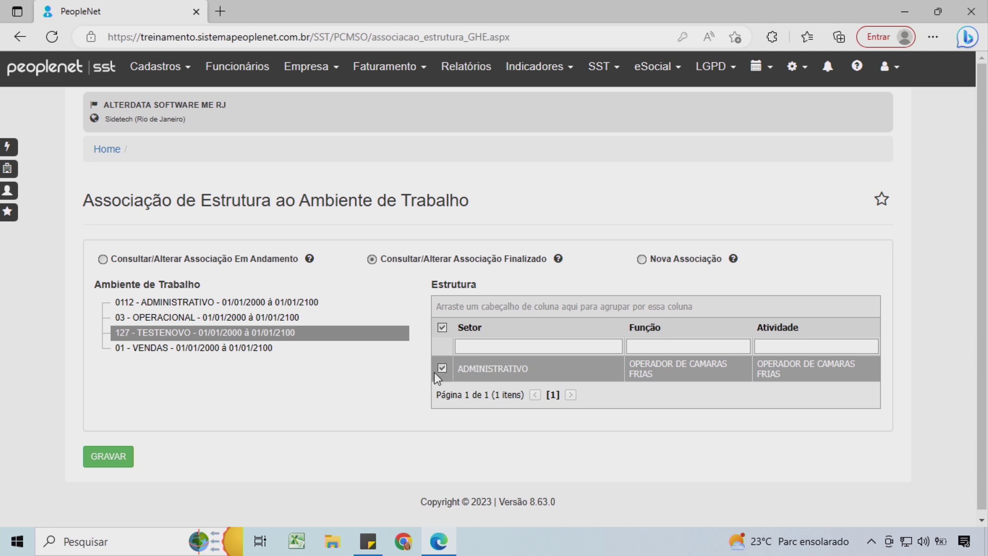
click(251, 260)
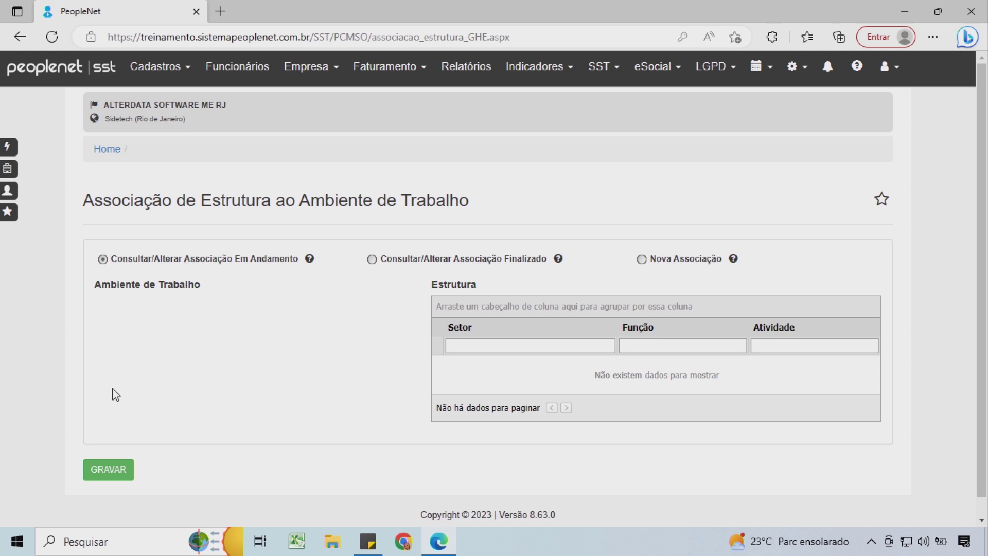
- Remove the NOVOGER sector from the finalized association of environment 03 - OPERACIONAL and save
click(371, 259)
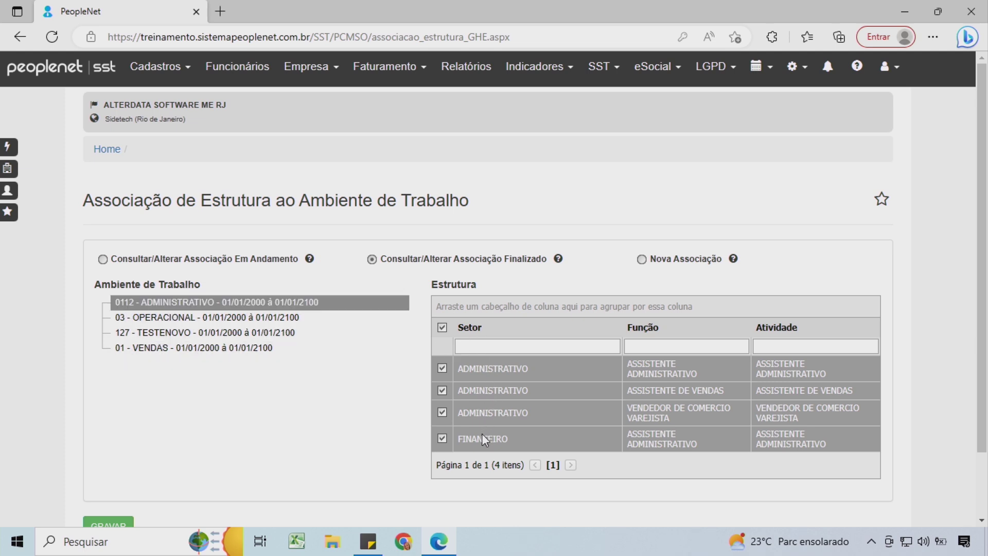
click(275, 320)
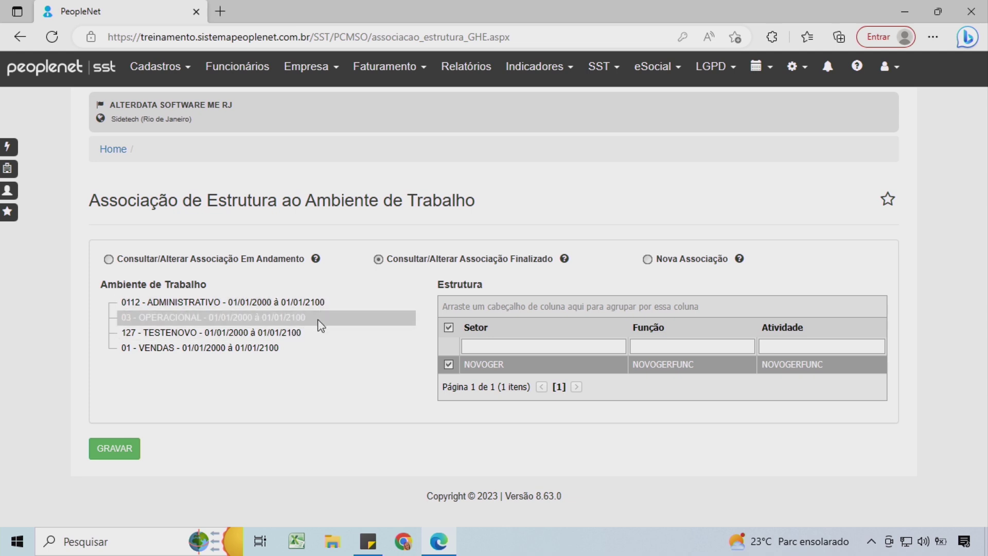
click(450, 365)
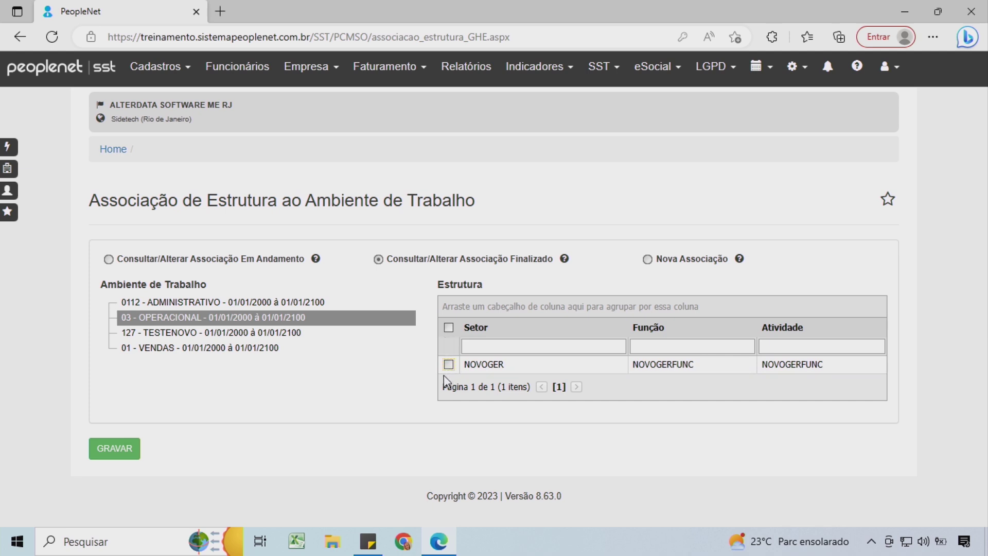
click(105, 455)
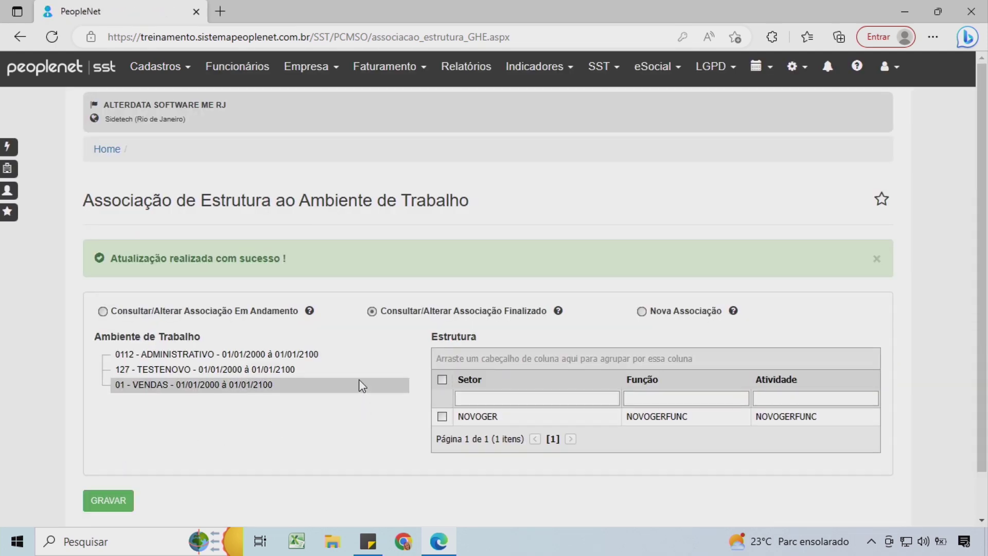
- Create and save a new association linking environment 554 - yyyyyy to the NOVOGER sector and its NOVOGERFUNC function
click(642, 311)
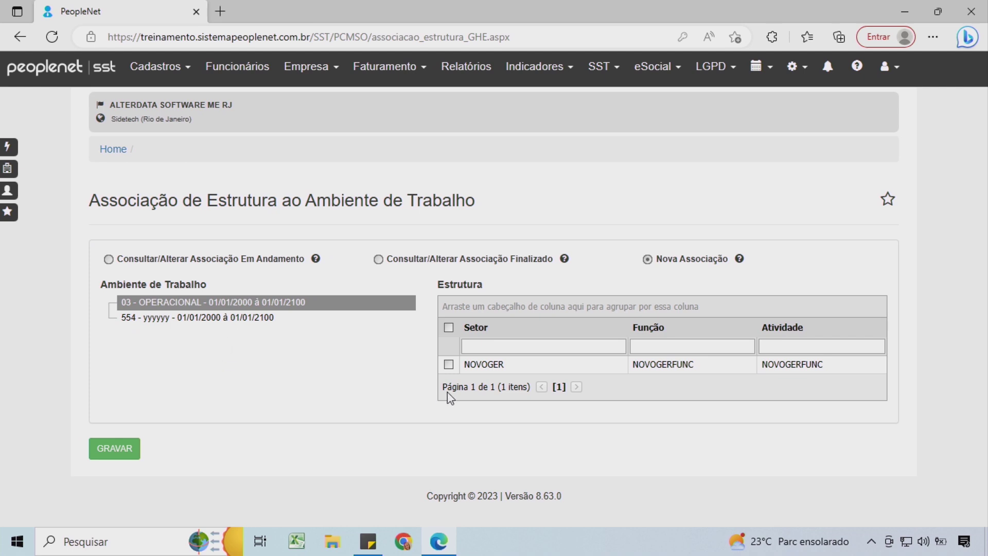
click(233, 319)
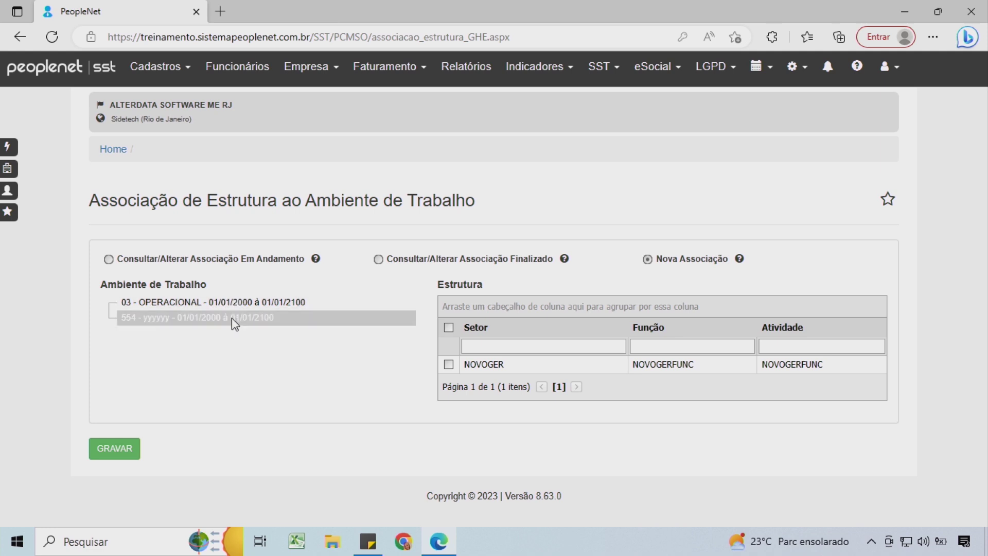
click(453, 364)
click(103, 448)
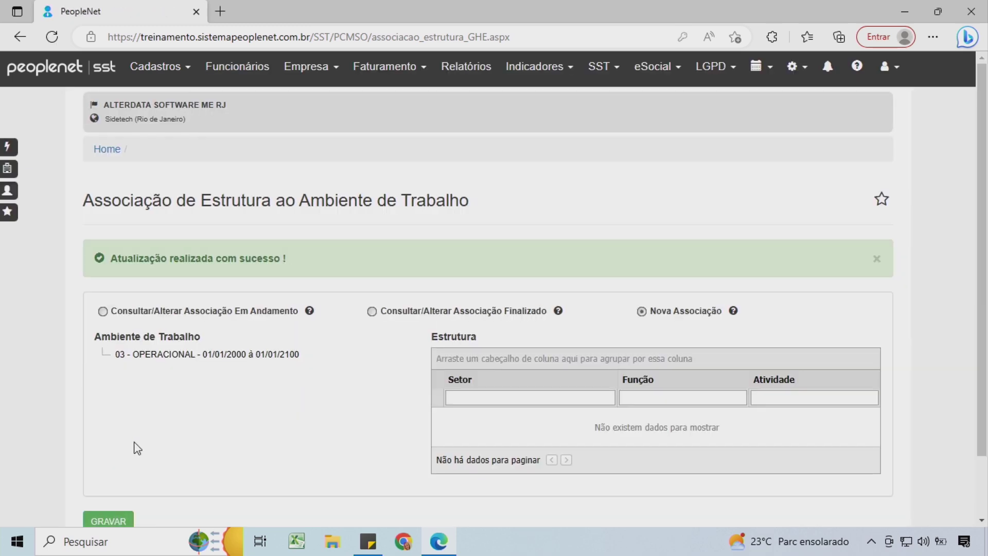
- Consult the finalized associations followed by those in progress to locate the new link for environment 554 - yyyyyy
click(407, 315)
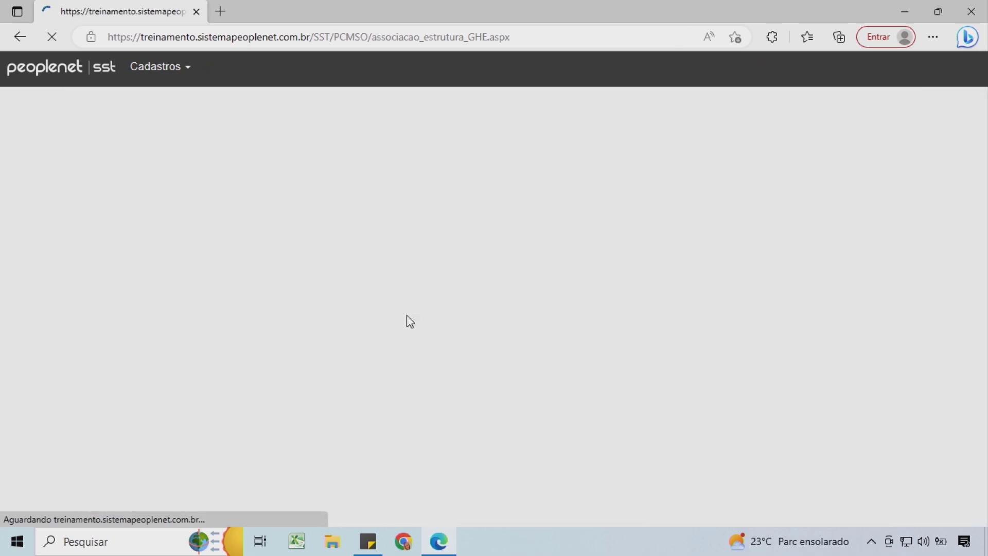
scroll(410, 322, down, 2)
click(239, 189)
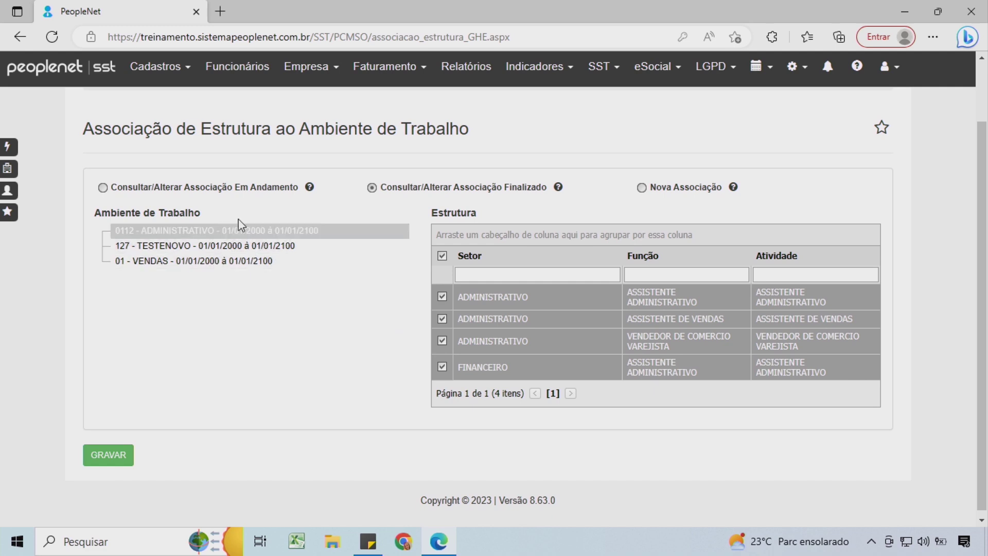